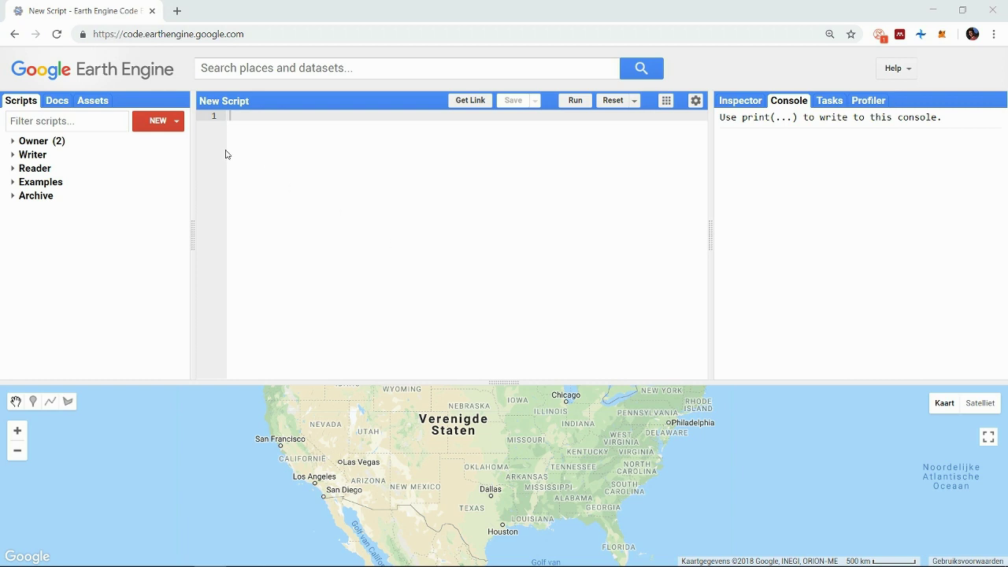
Start a new image upload using the 2000 population .tif and its matching .tfw file.
click(93, 103)
click(92, 122)
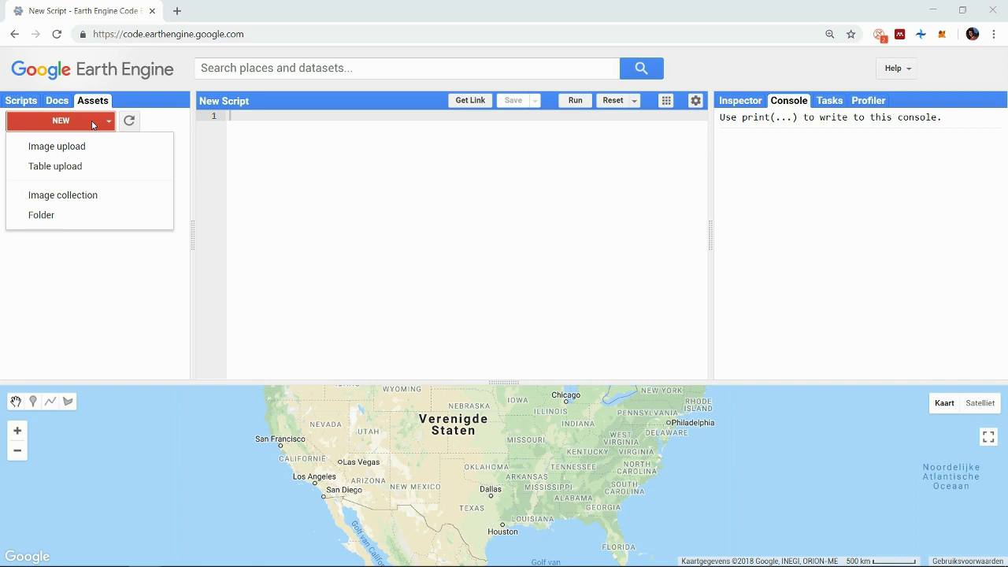
click(87, 147)
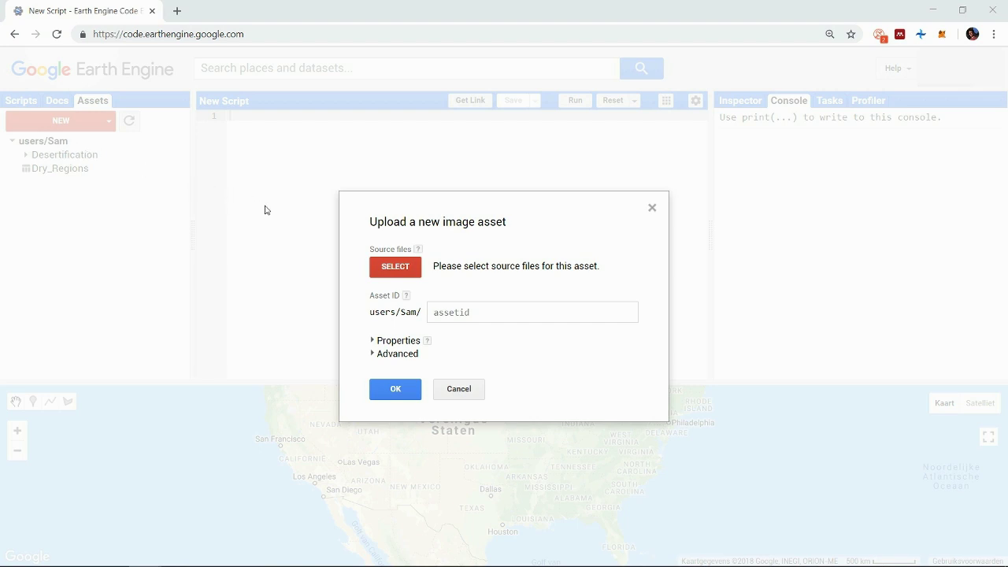
click(392, 270)
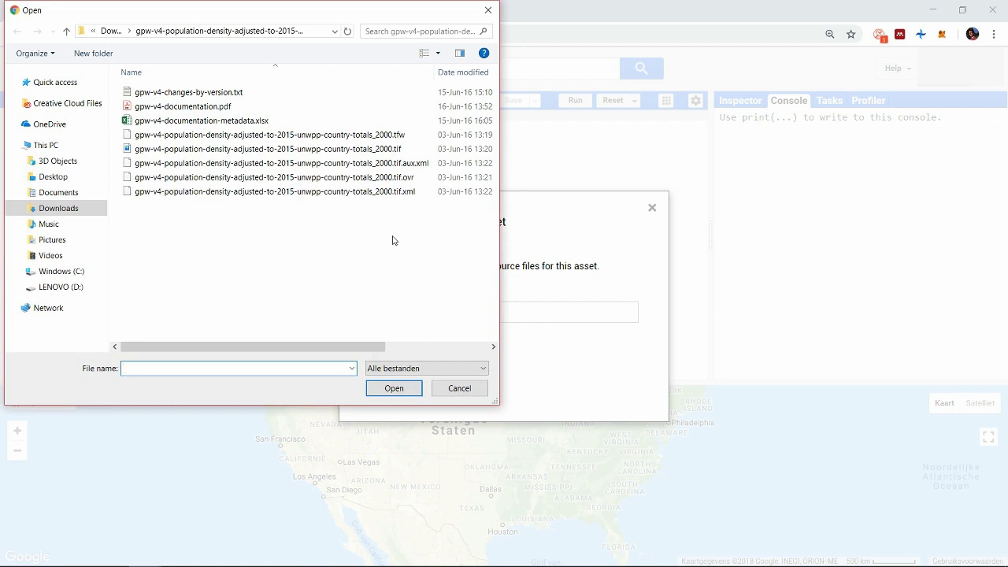
click(347, 150)
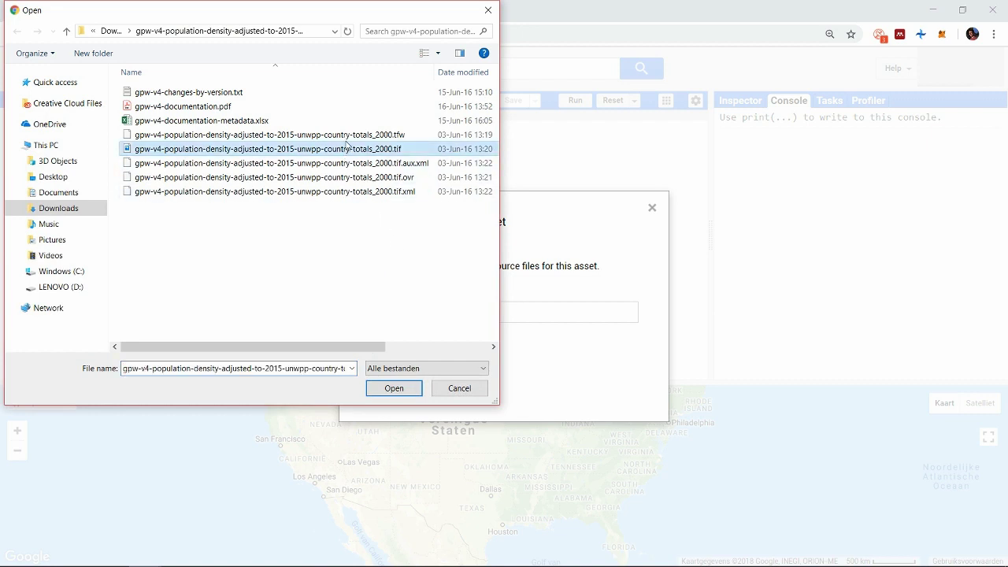
ctrl+click(347, 134)
click(396, 388)
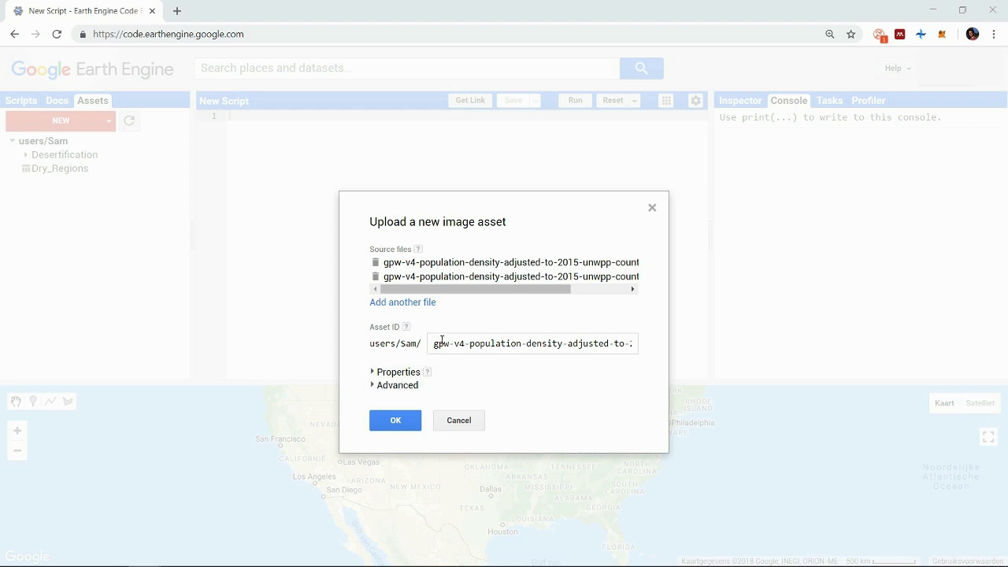
Name the asset populationdata2000, add property year = 2000, and submit the upload.
click(448, 342)
key(ctrl+a)
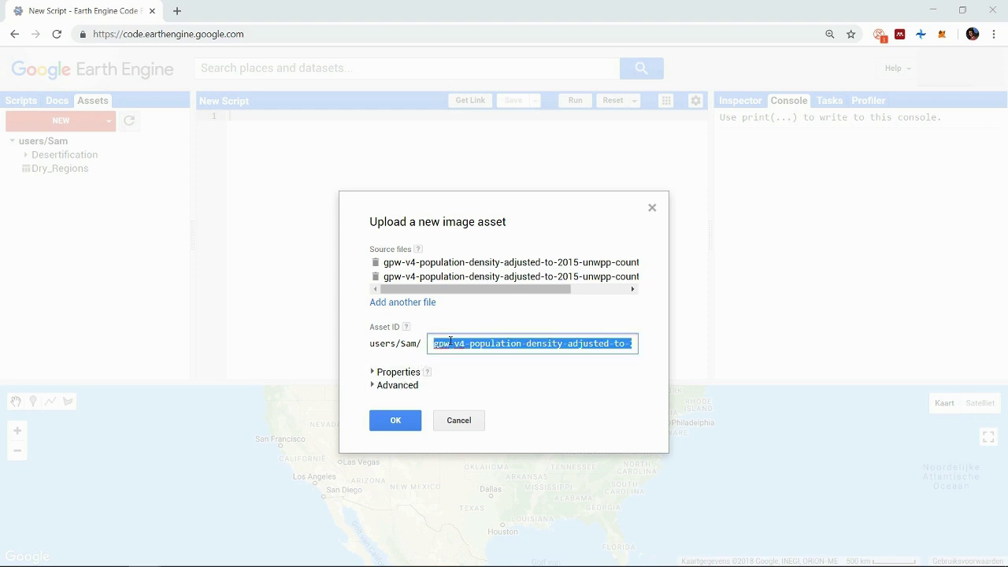
text(pouulationd)
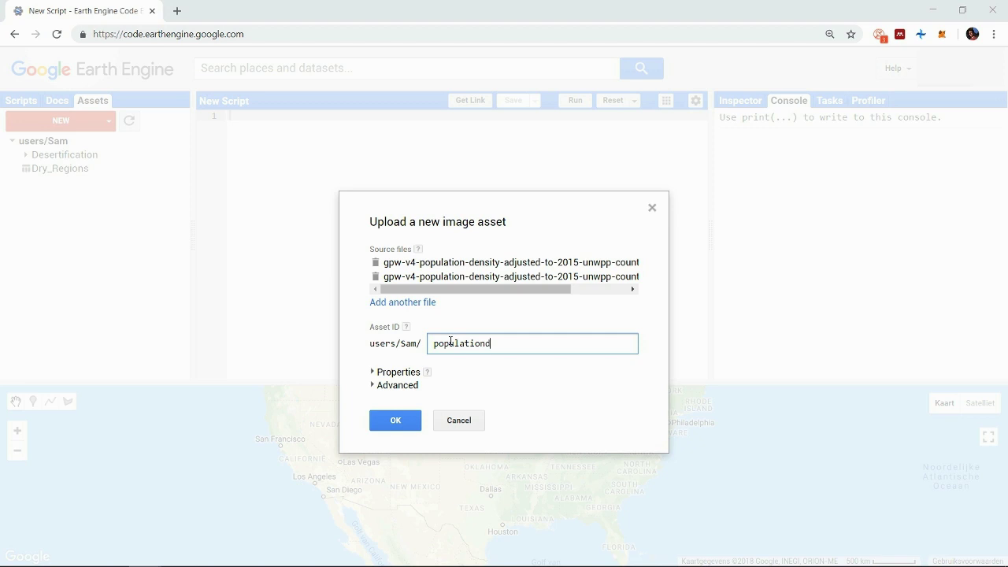
text(ata2000)
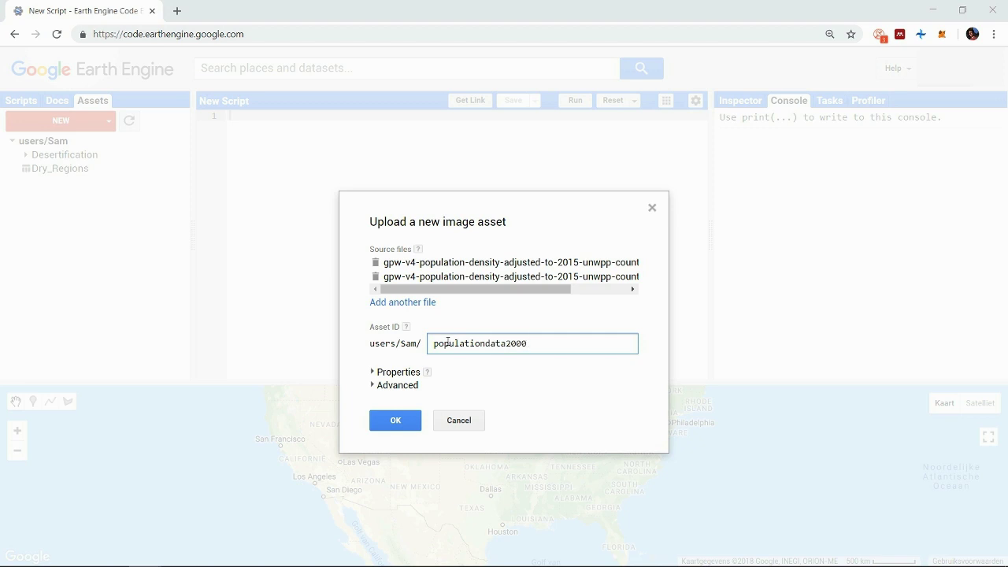
click(404, 373)
click(424, 388)
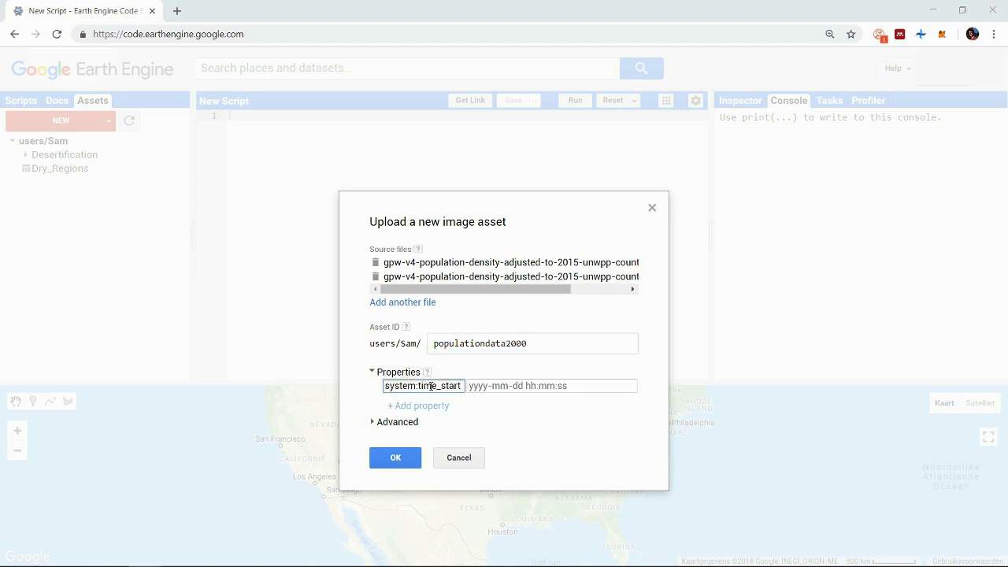
key(ctrl+a)
text(year)
click(473, 385)
text(2000)
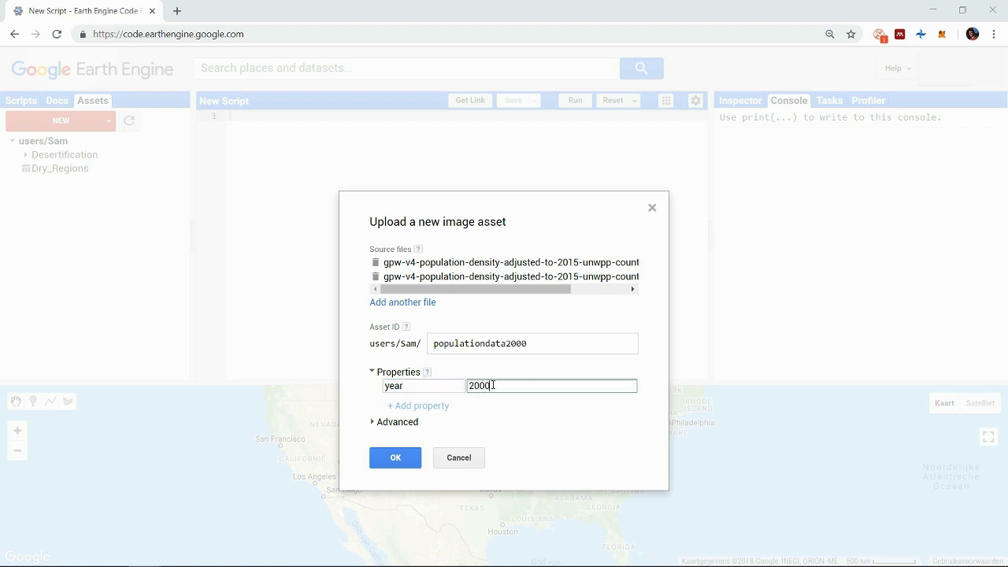
click(414, 423)
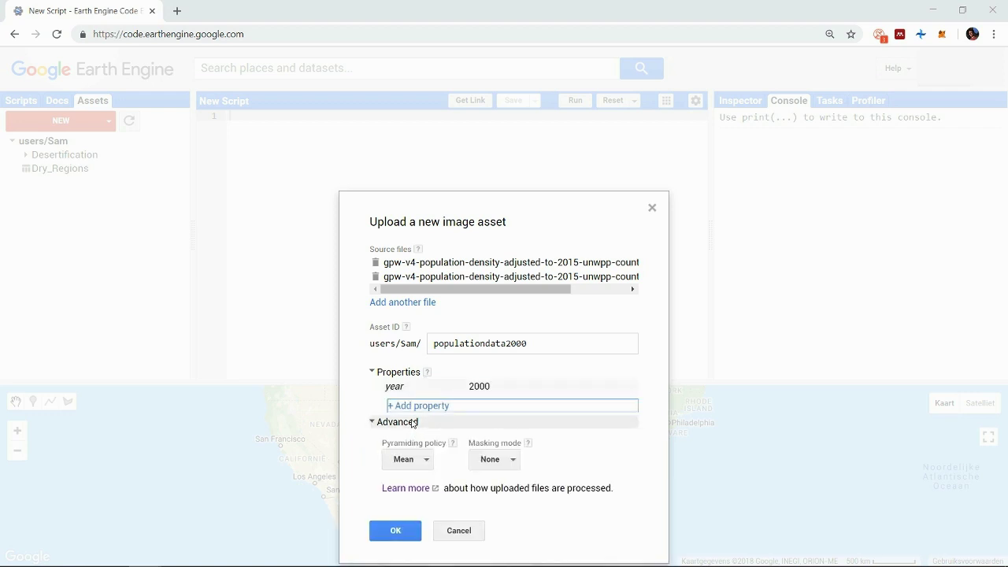
click(396, 533)
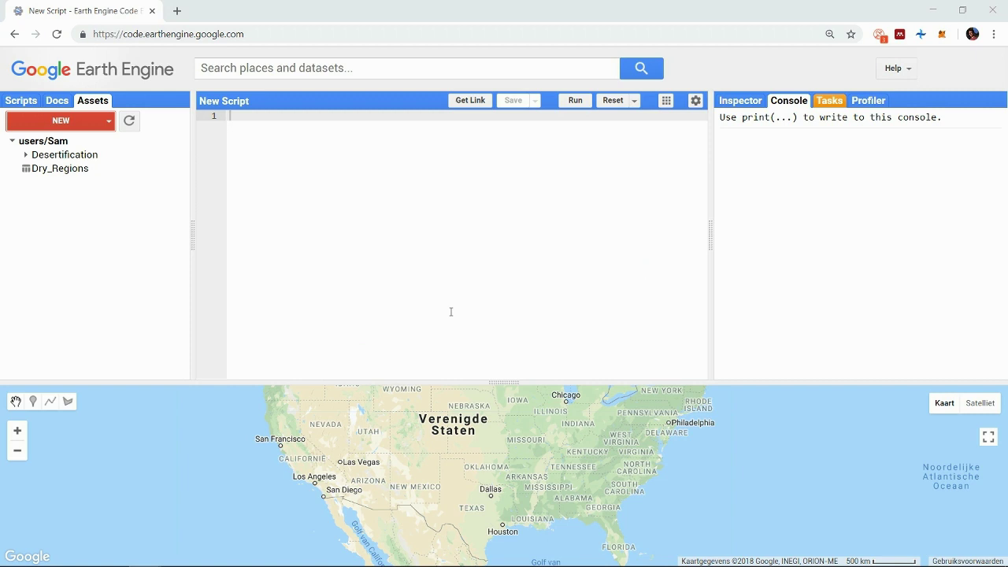
Confirm the five ingestion tasks finished and populationdata2000–2020 appear in the asset list.
click(823, 106)
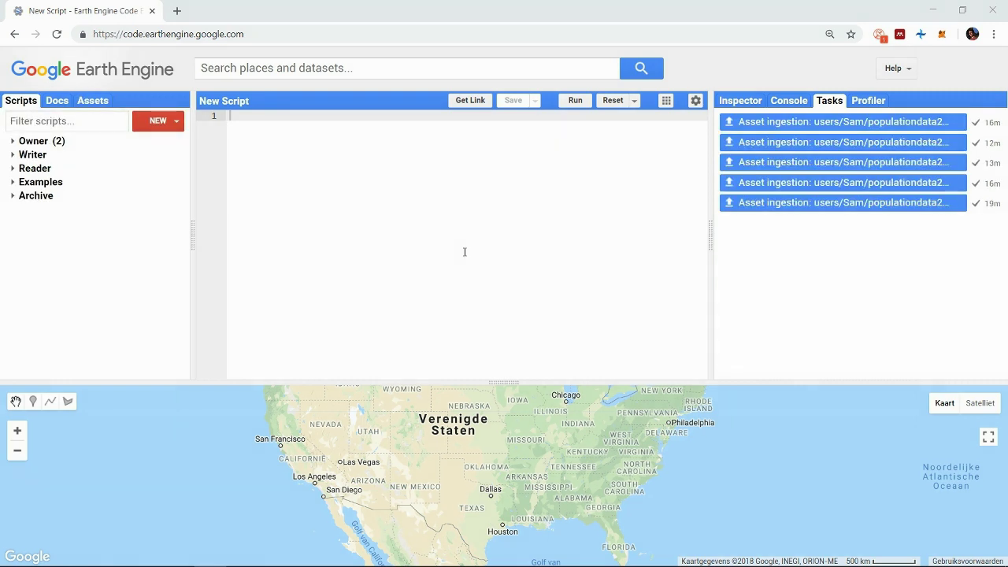
click(94, 102)
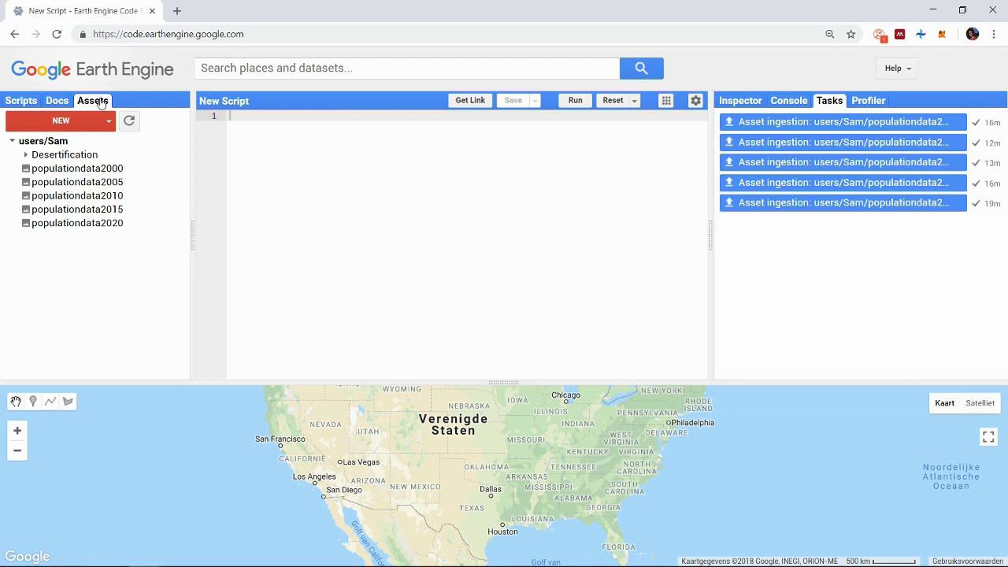
Create a new image collection asset named PopulationData.
click(108, 121)
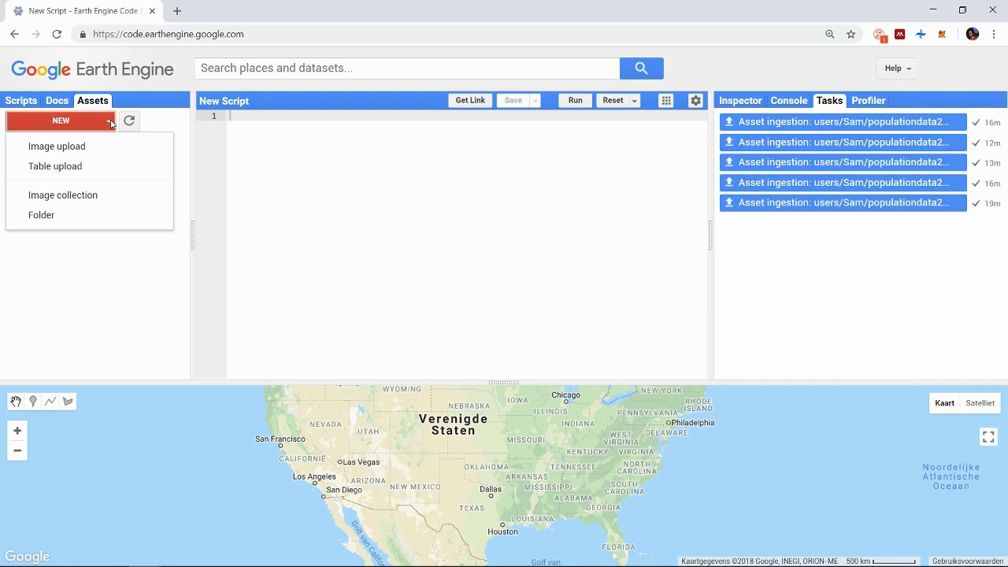
click(94, 199)
text(PopulationData)
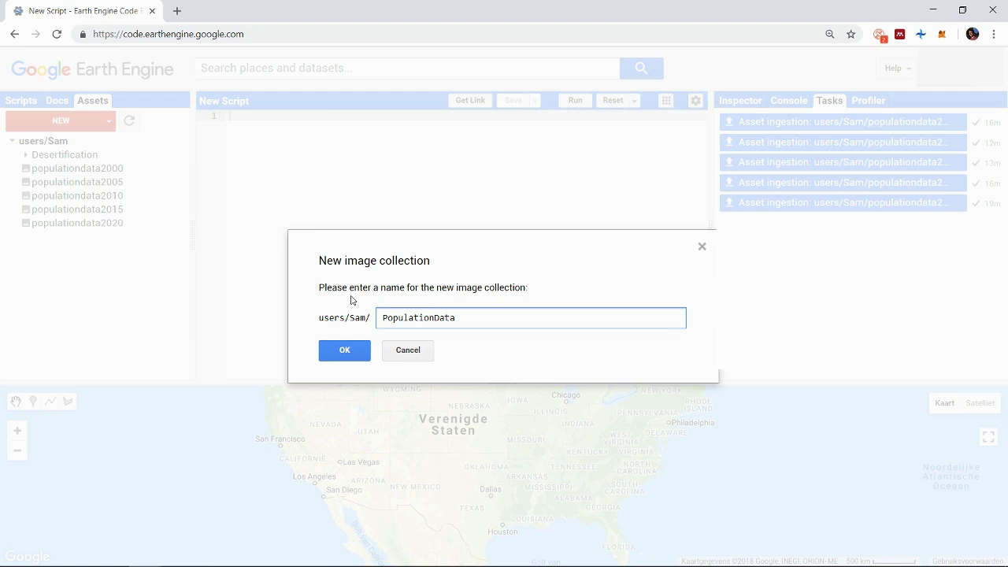
click(355, 347)
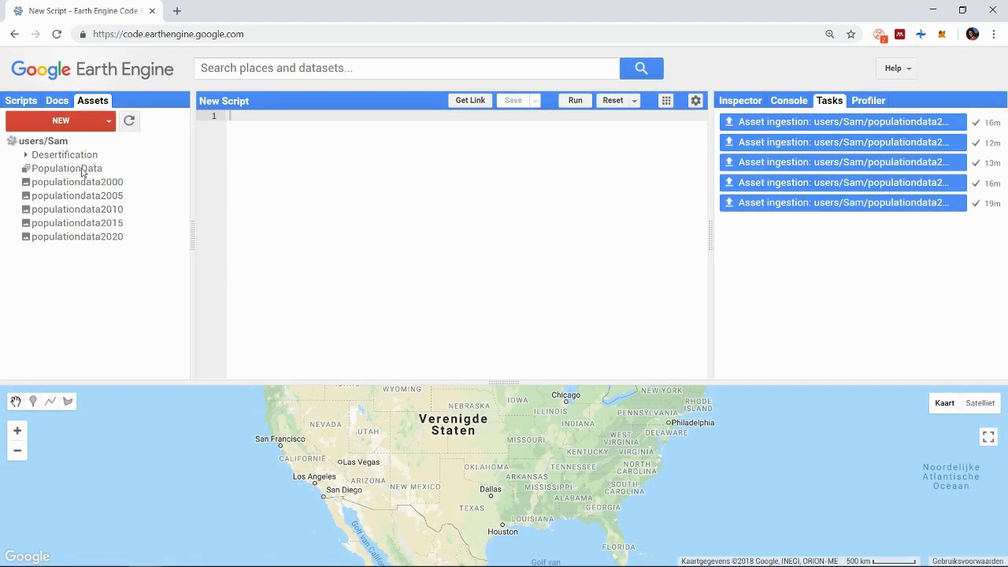
click(85, 169)
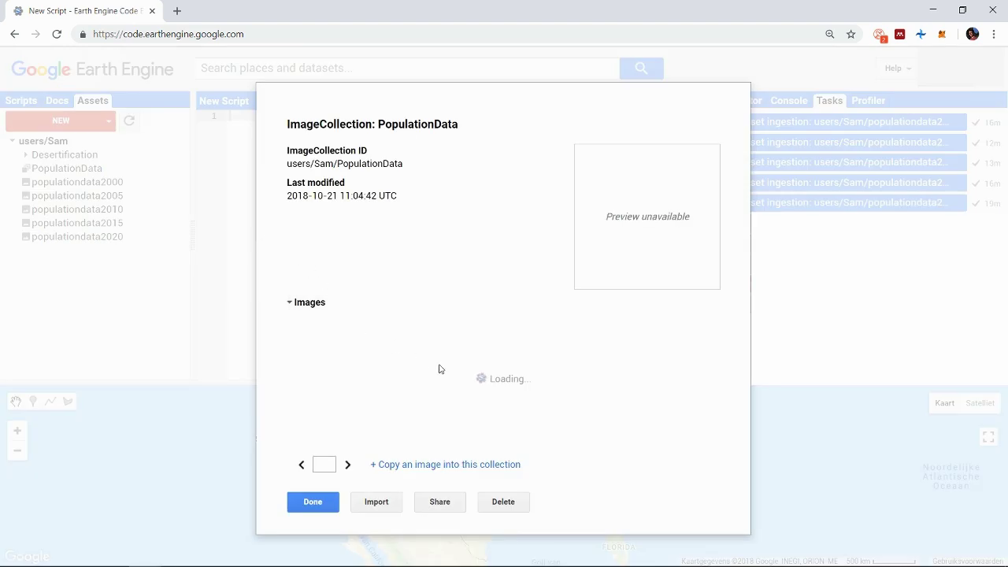
click(329, 362)
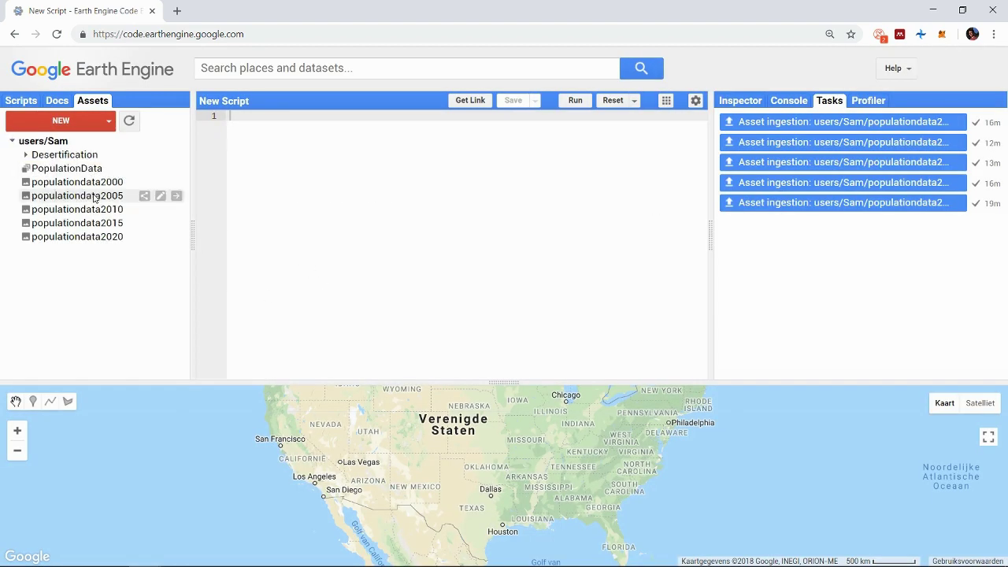
Move populationdata2005, 2015 and 2020 into PopulationData and check its contents.
drag(93, 195, 85, 167)
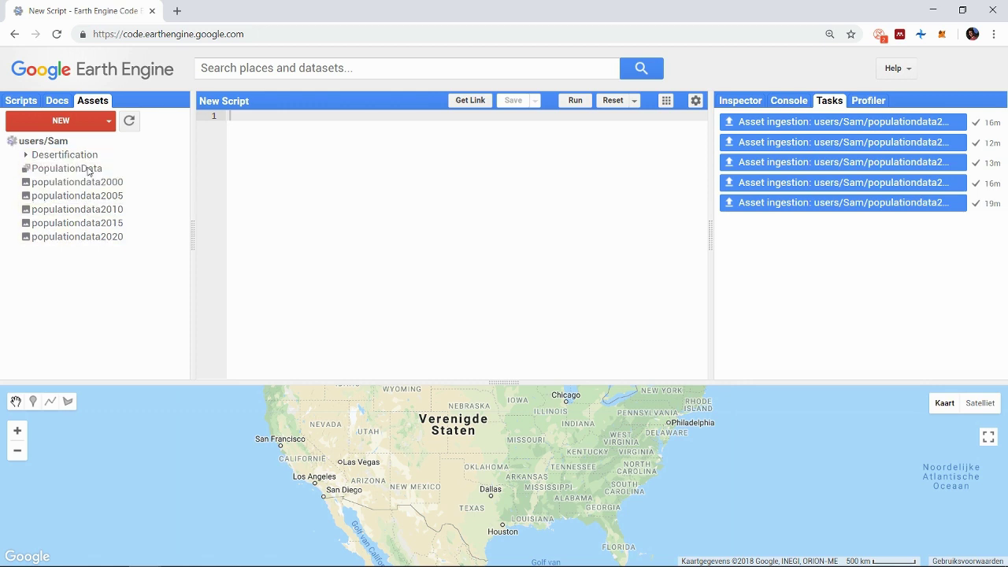
drag(89, 222, 81, 168)
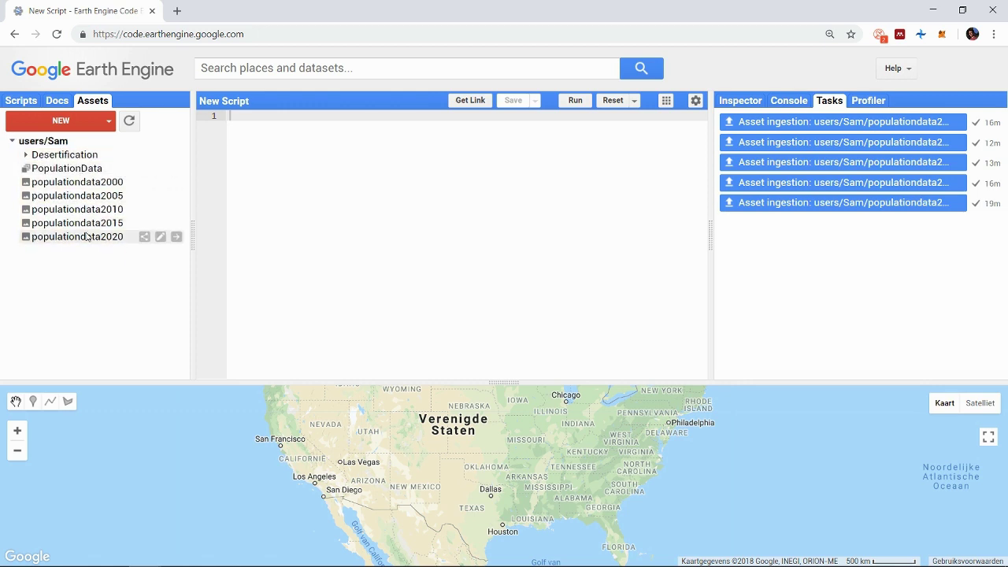
drag(78, 236, 84, 170)
click(84, 168)
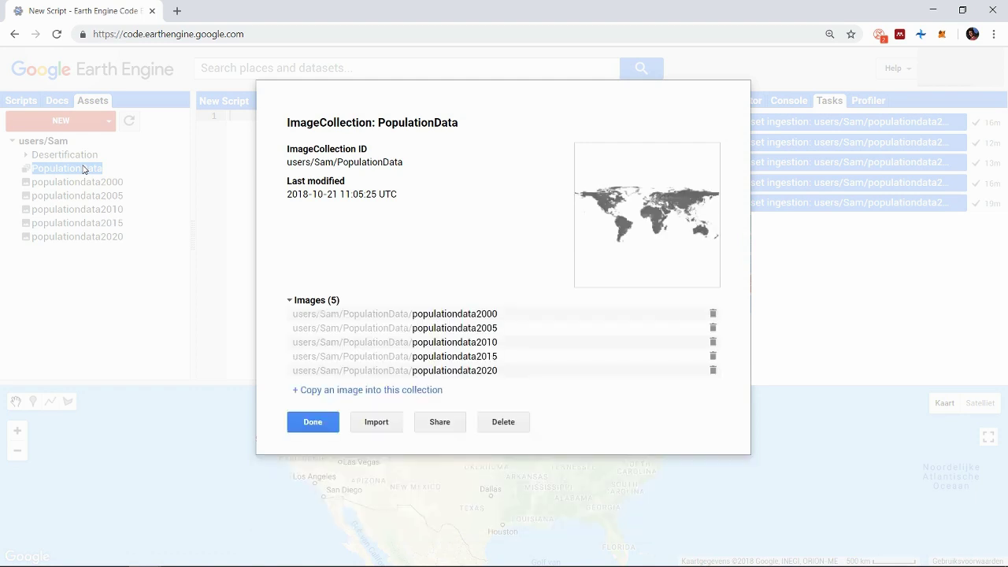
click(305, 421)
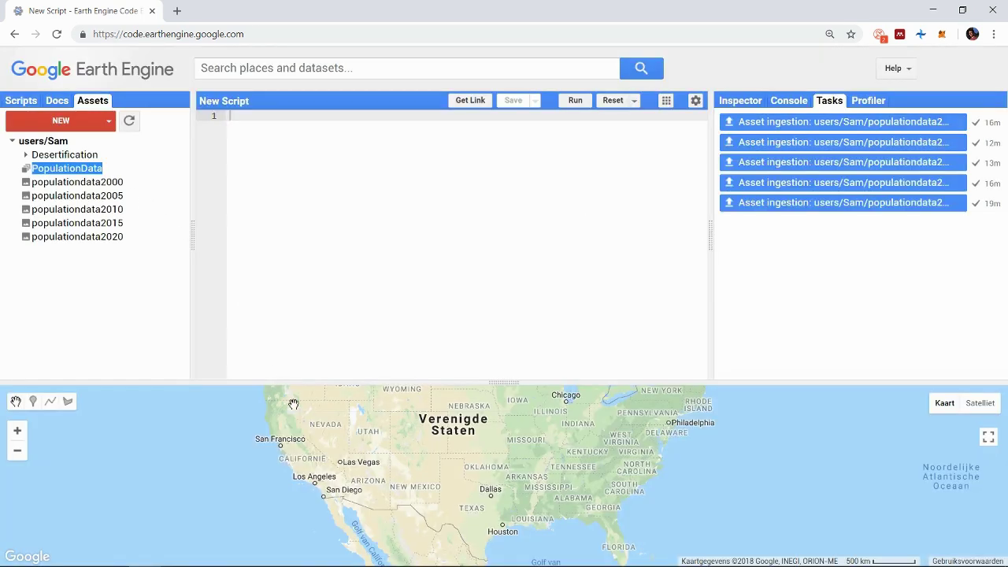
Import the PopulationData collection into the script as PopData.
click(175, 168)
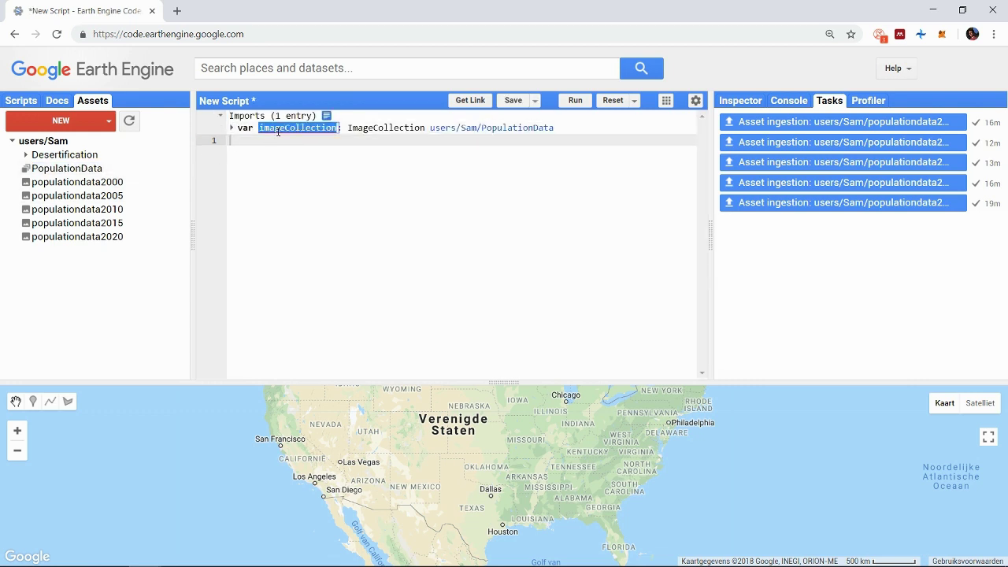
text(PopData)
key(Return)
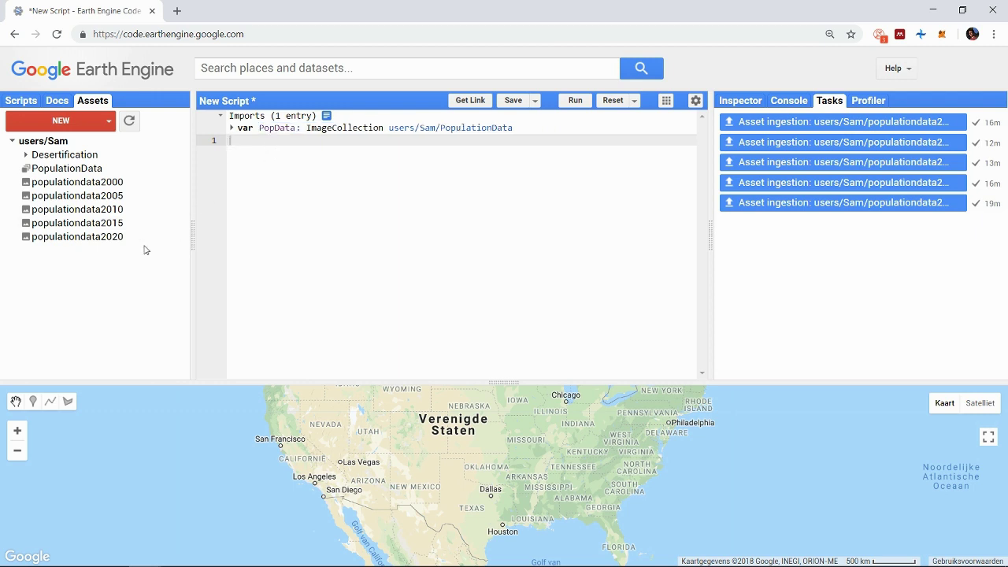
Upload the five Dry_Regions shapefile parts from Downloads/Dry-Regions as table asset Dry_Regions.
click(87, 120)
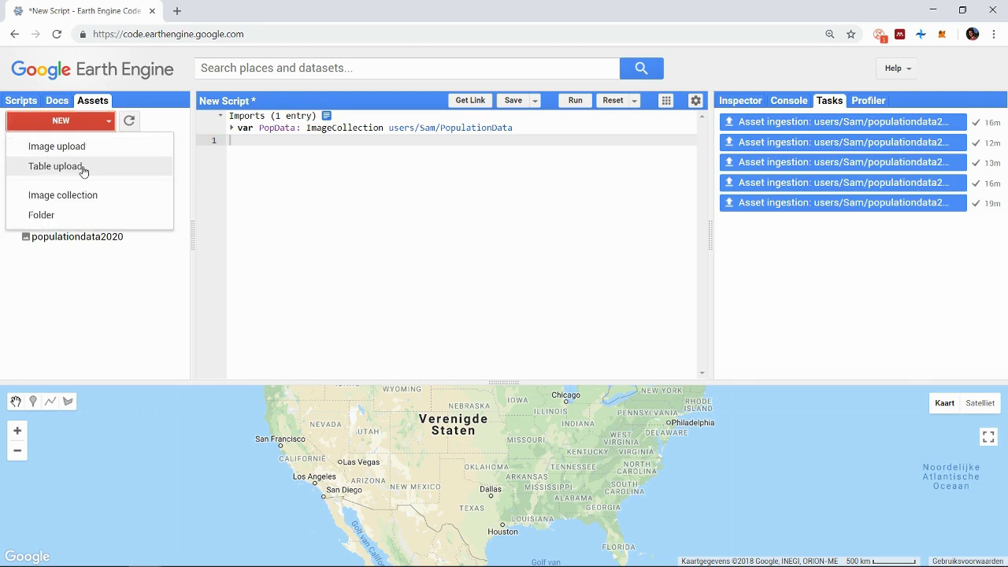
click(82, 166)
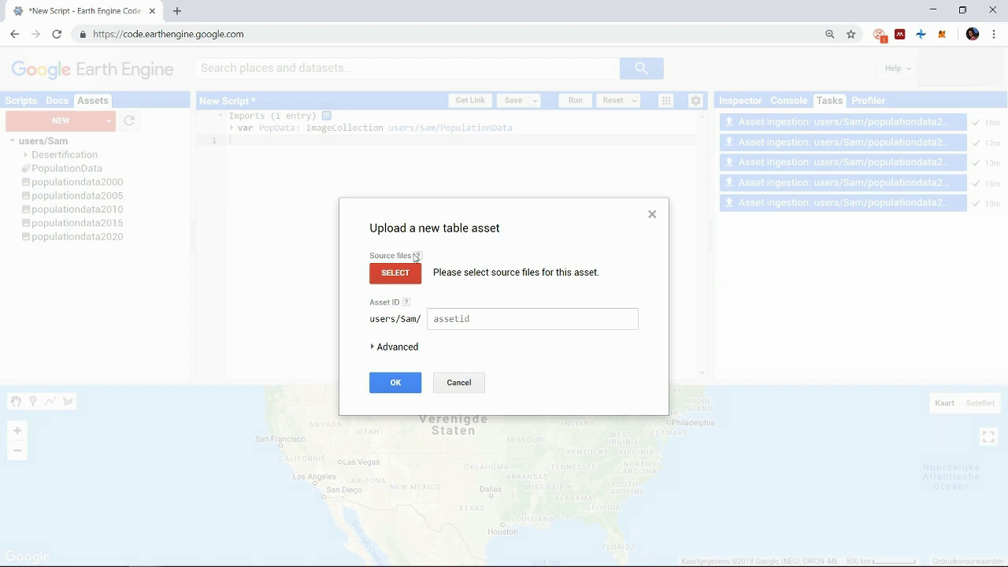
click(397, 275)
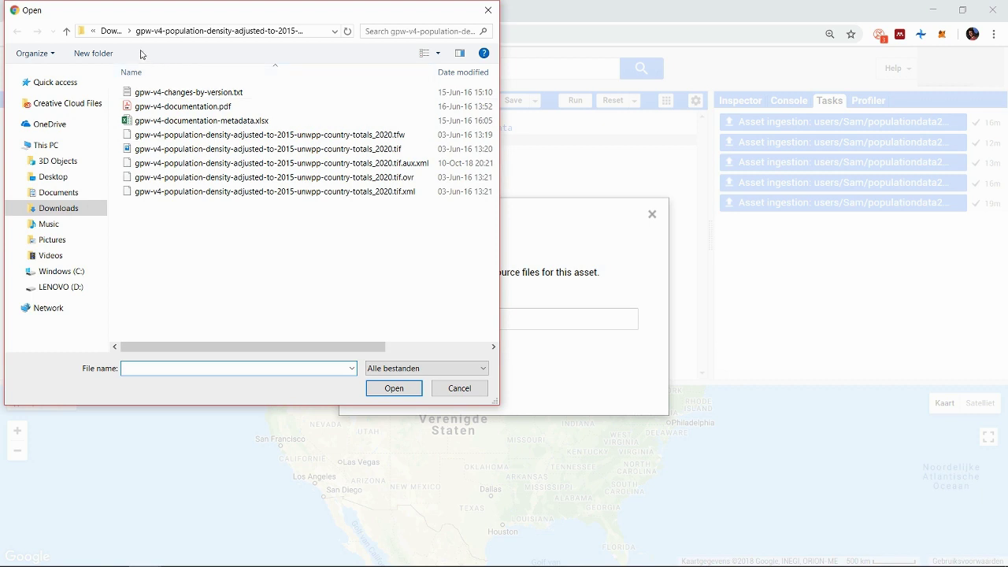
click(111, 31)
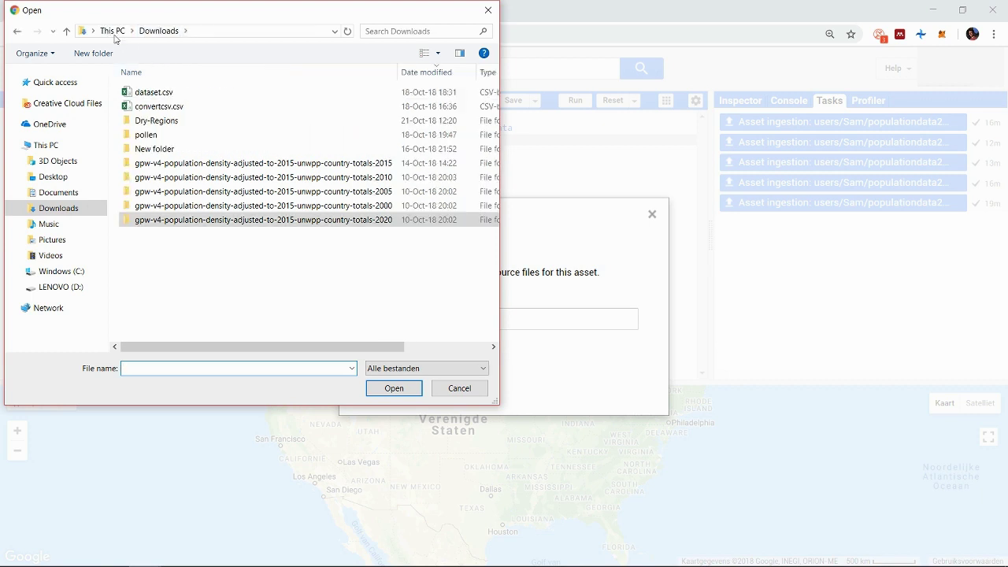
double_click(157, 120)
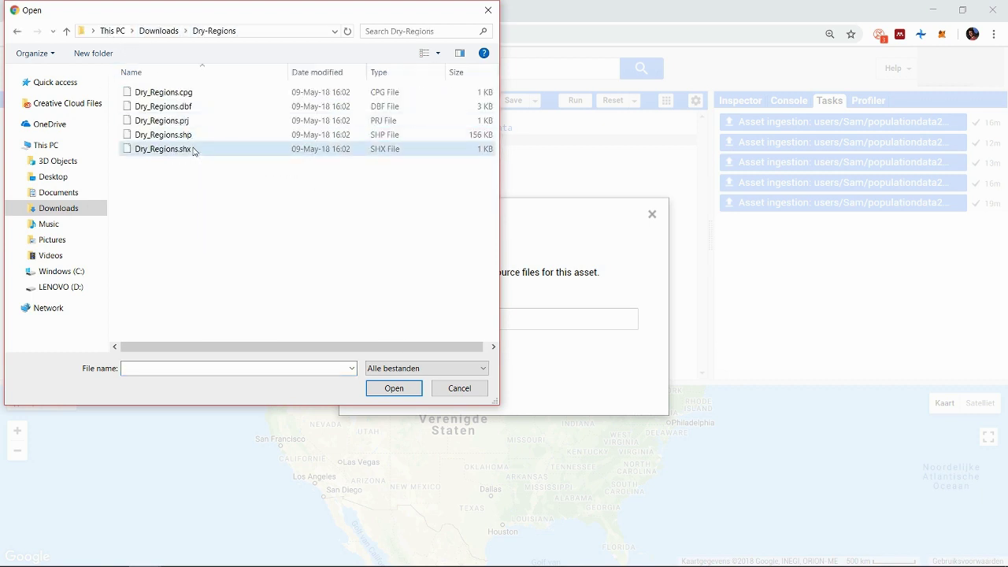
click(193, 149)
shift+click(196, 94)
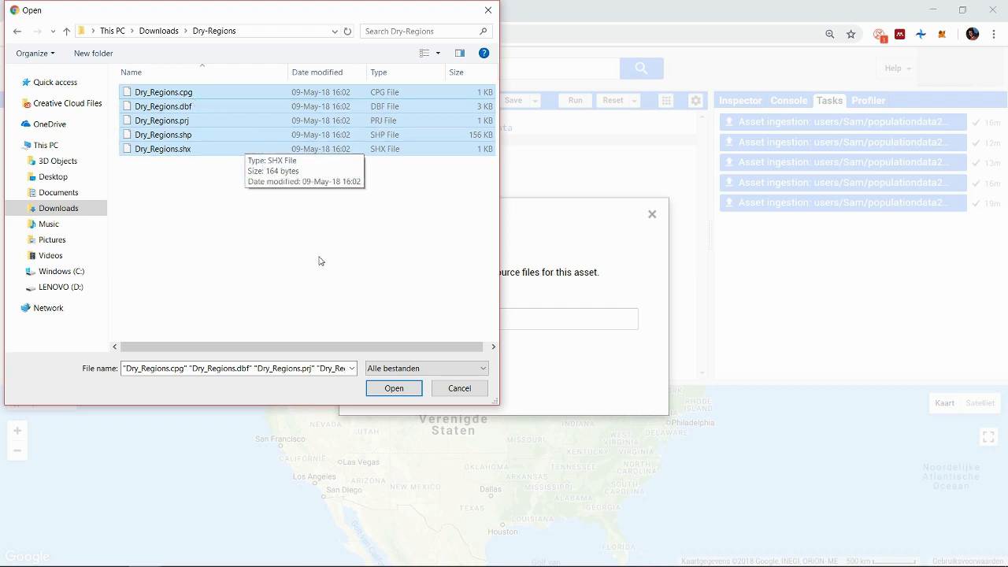
click(383, 389)
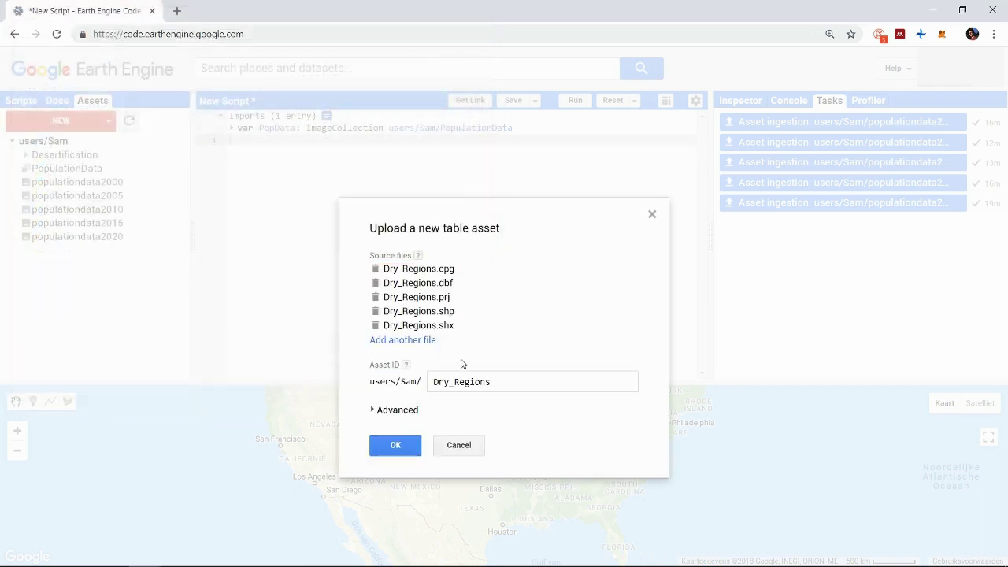
click(407, 445)
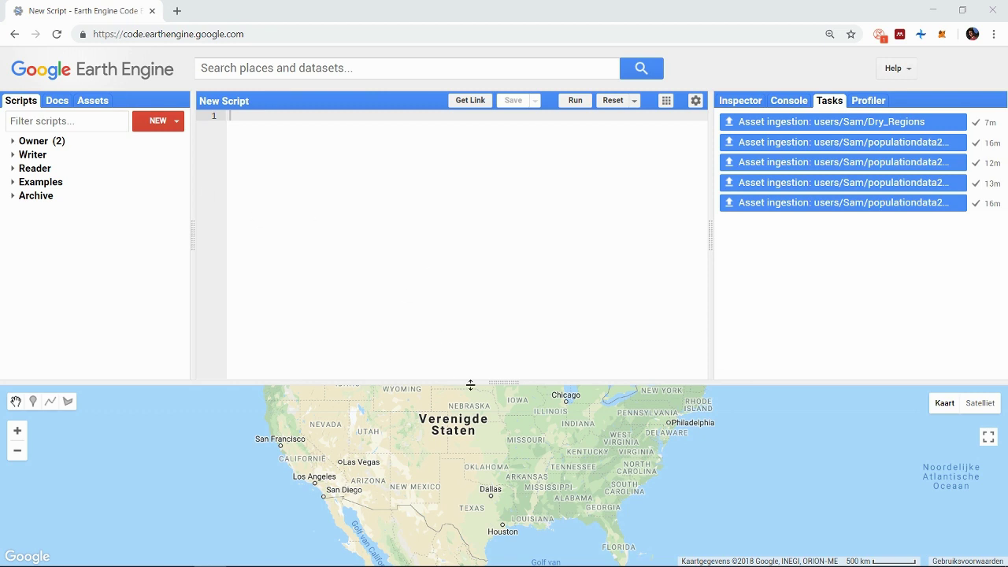
Show the console and import PopulationData and Dry_Regions as PopData and Region.
click(789, 101)
drag(603, 382, 607, 259)
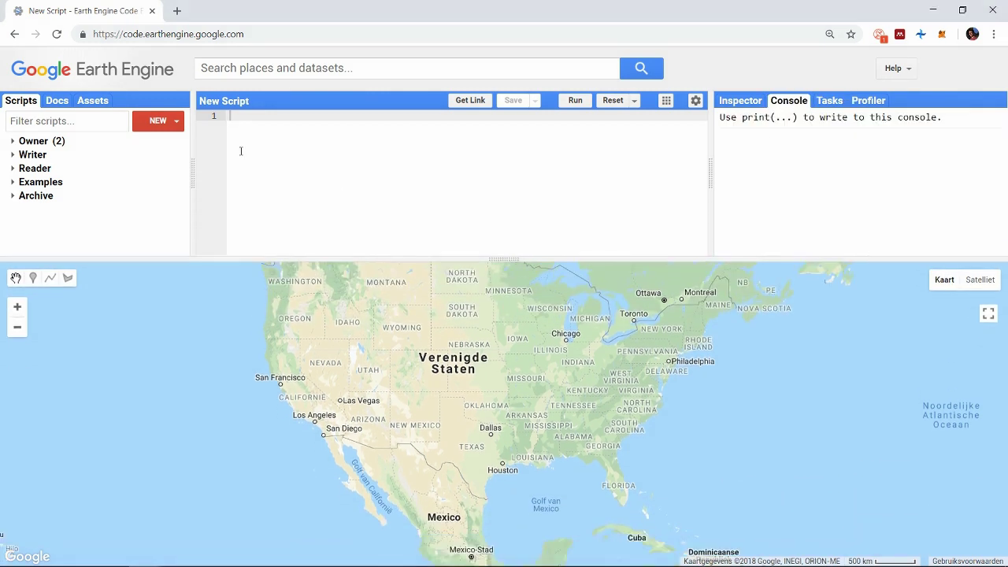
click(92, 101)
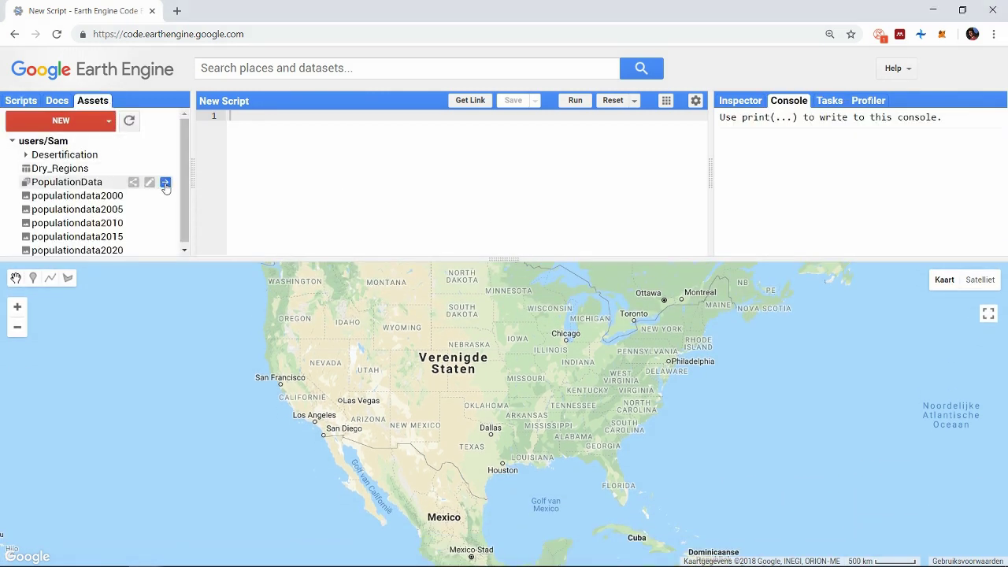
click(164, 183)
click(165, 169)
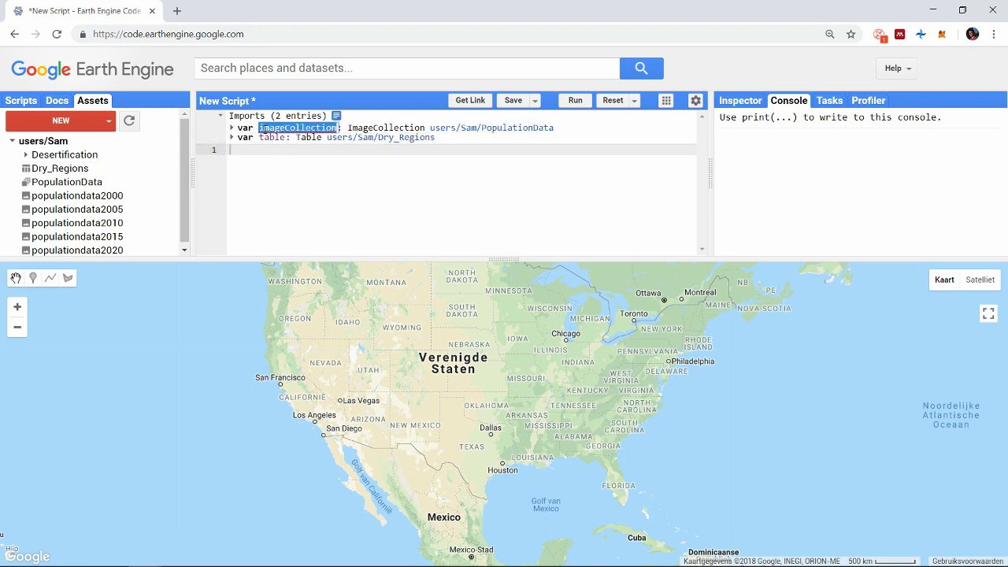
text(PopData)
click(268, 137)
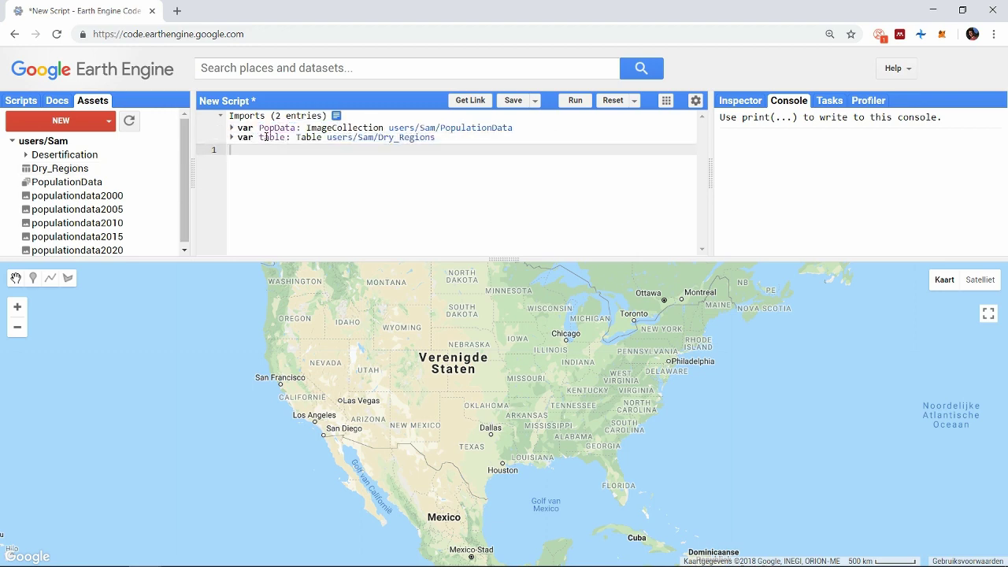
text(Region)
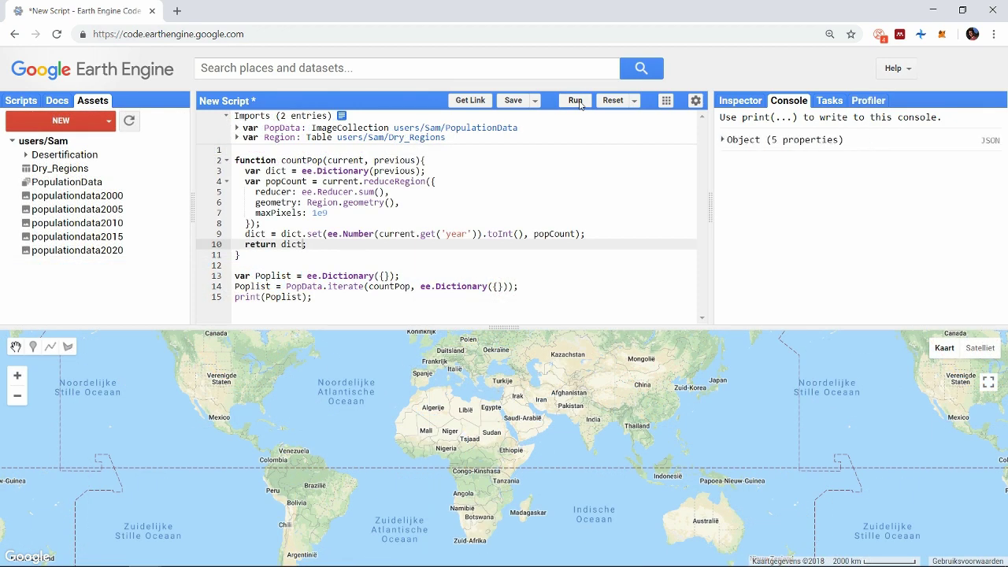
Expand the printed result to reveal population totals for 2000, 2005, 2010, 2015 and 2020.
click(747, 143)
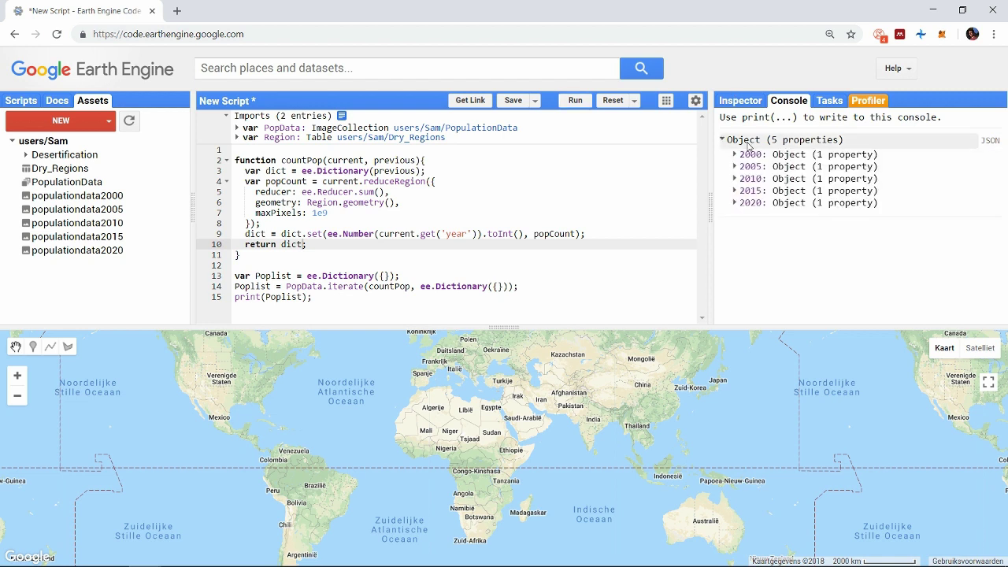
click(750, 155)
click(756, 183)
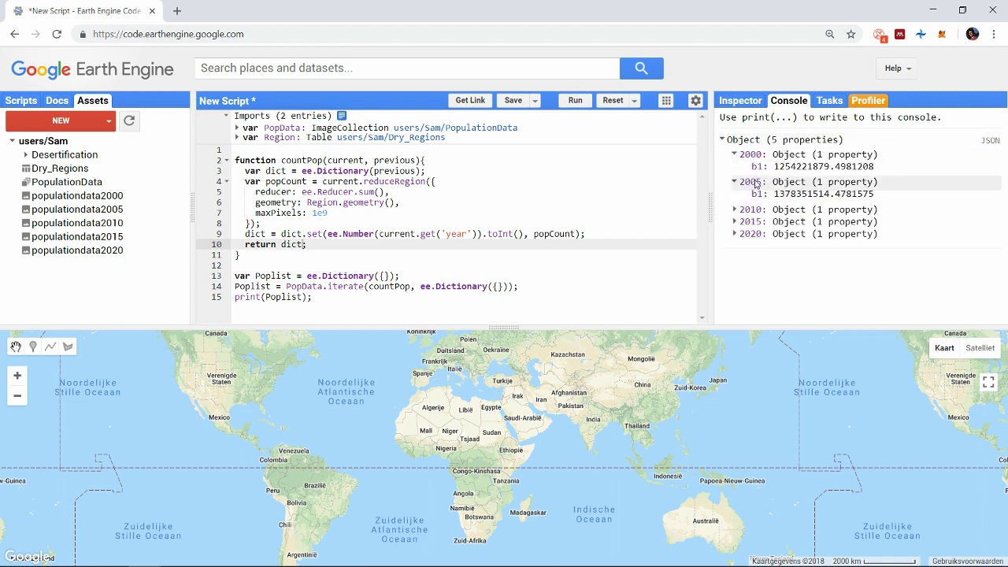
click(755, 210)
click(758, 237)
click(761, 265)
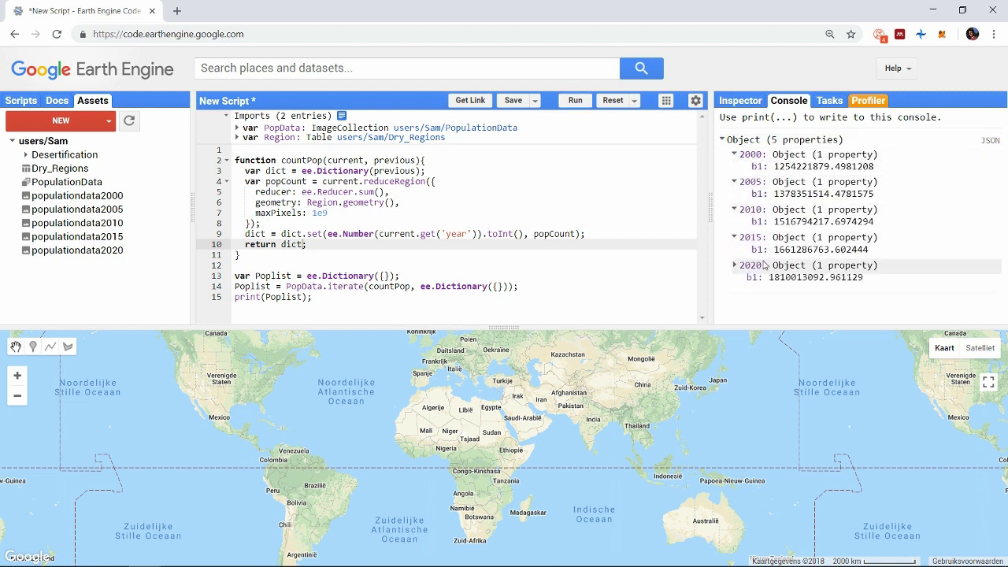